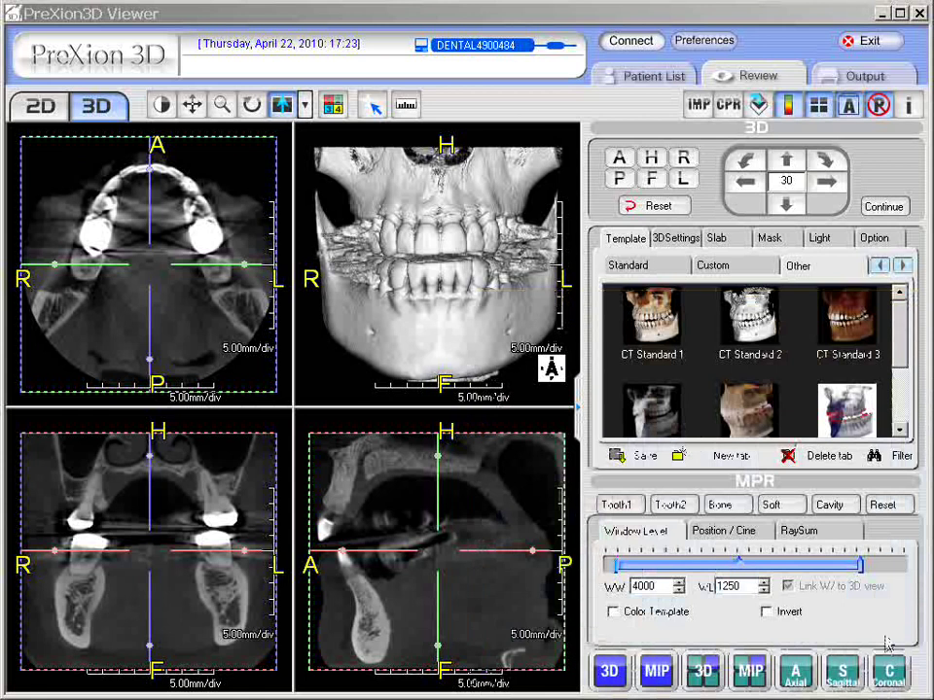
Select the upper-right 3D volume pane as the active viewport.
click(443, 350)
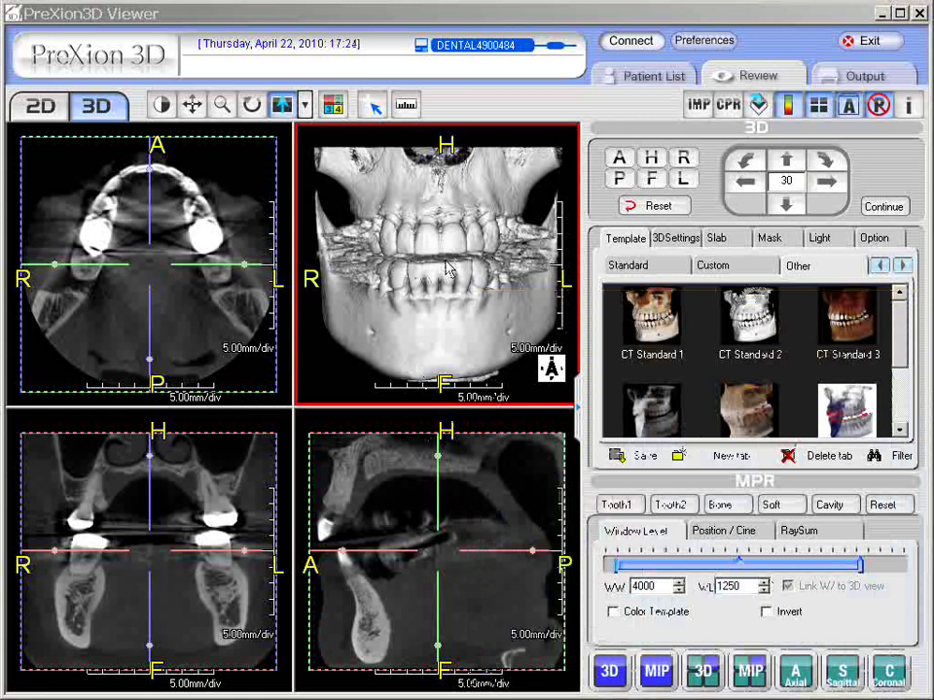
Maximise the 3D rendering, rotate it to an oblique angle, and apply a CT Transparent template.
double_click(446, 270)
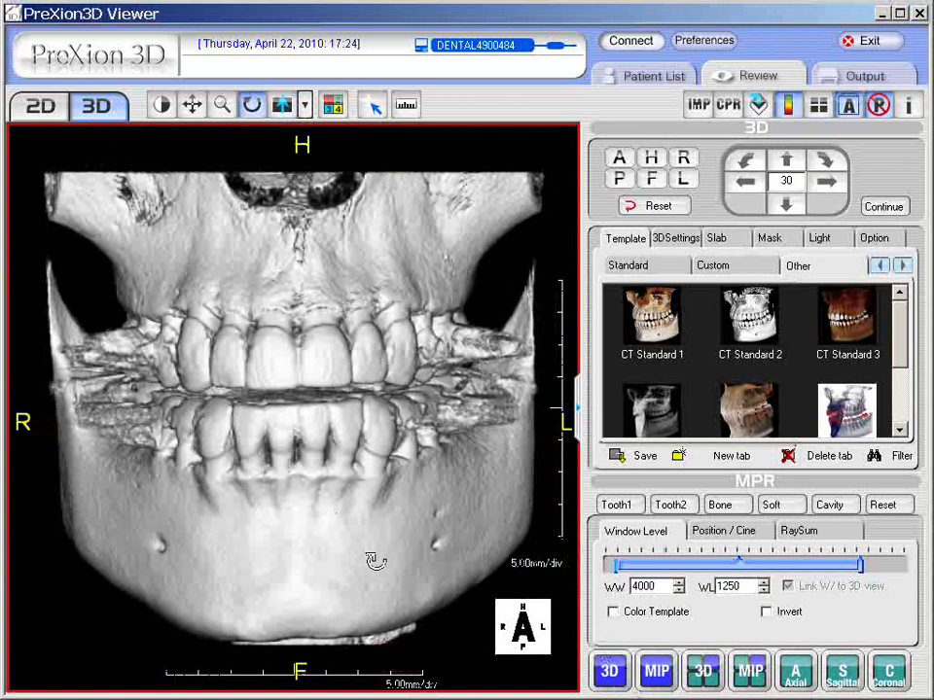
drag(381, 558, 352, 549)
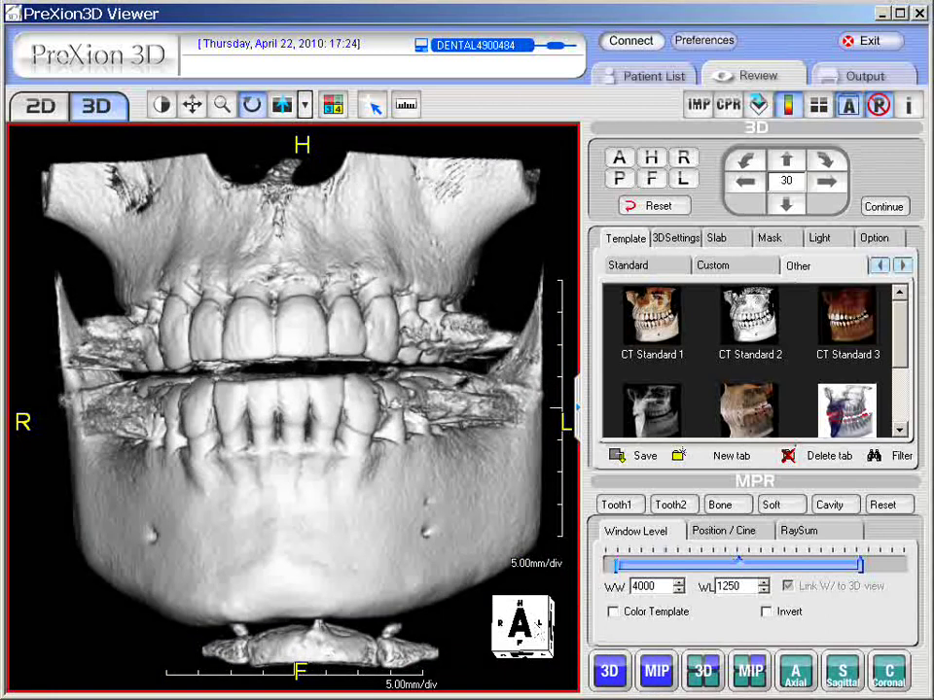
click(749, 409)
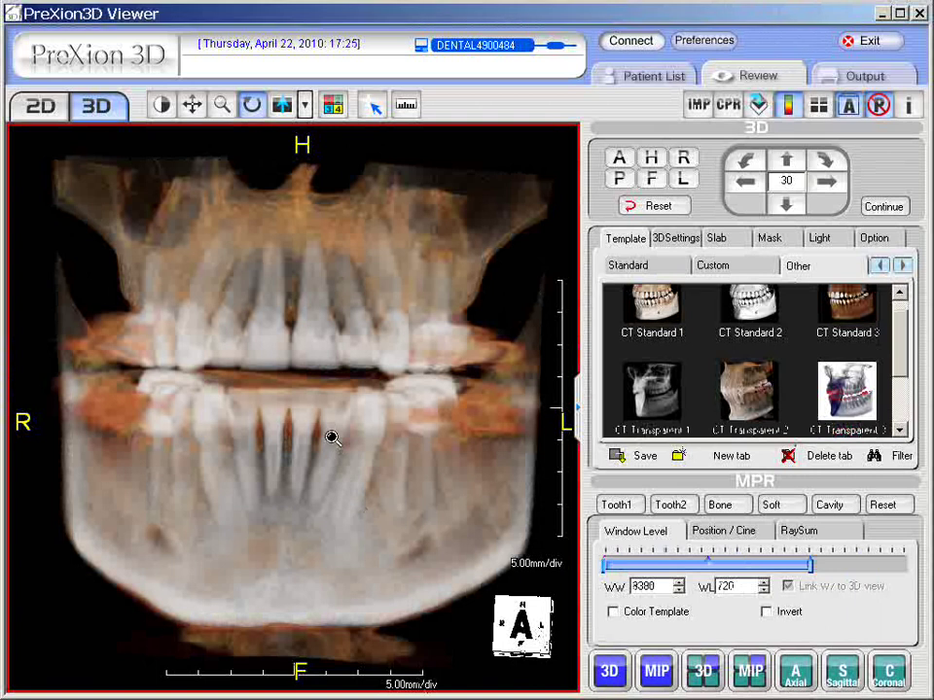
Zoom the 3D rendering in on the teeth and jaw, then shift it slightly right.
mouse_move(332, 437)
mouse_down()
mouse_move(330, 423)
mouse_move(331, 444)
mouse_up()
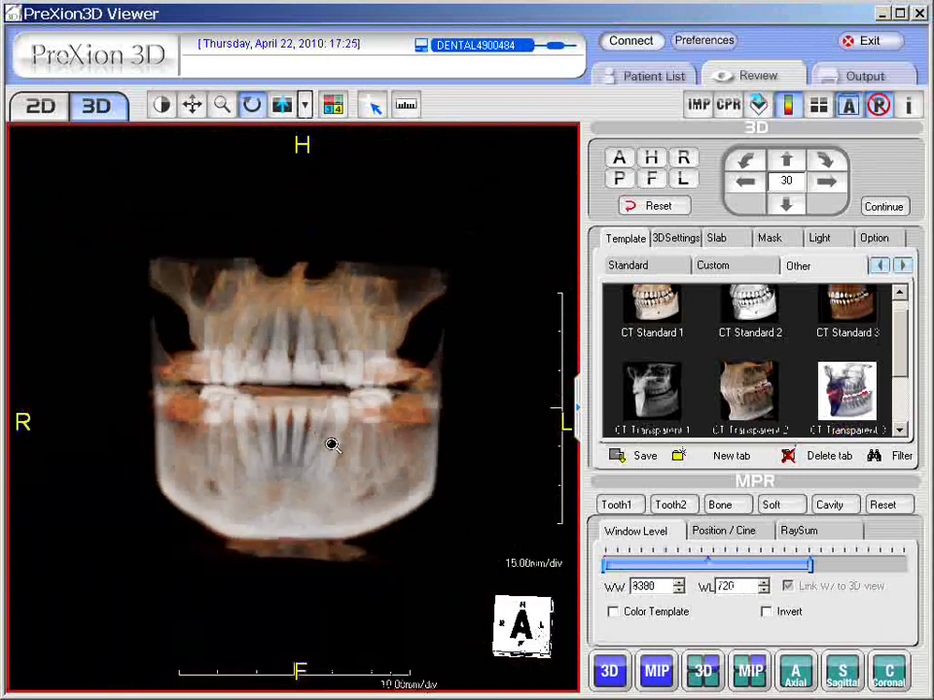
drag(331, 444, 479, 505)
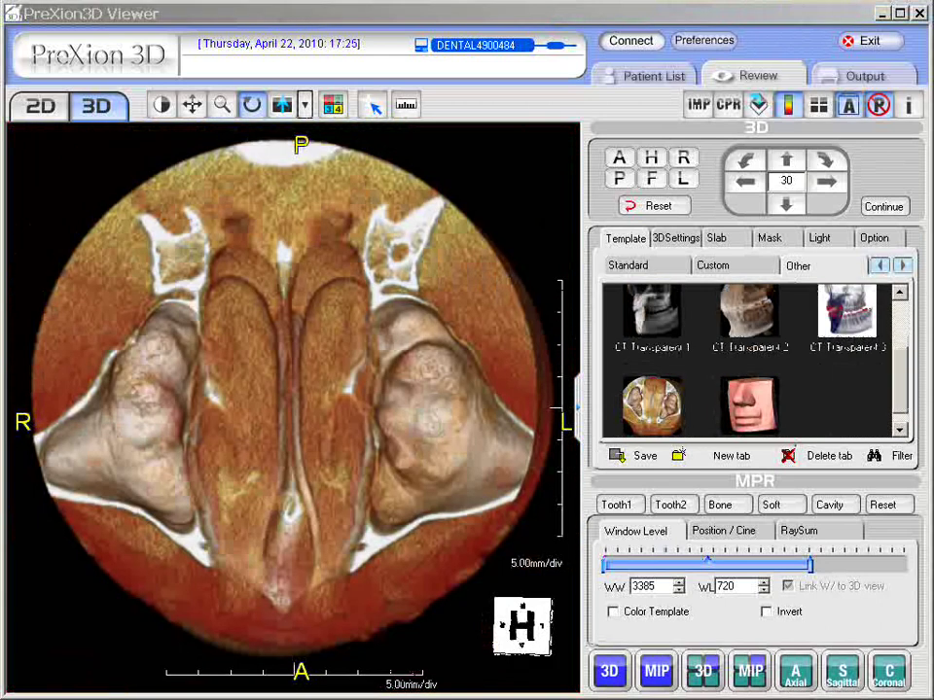
mouse_move(310, 382)
mouse_down()
mouse_move(338, 382)
mouse_move(265, 381)
mouse_move(317, 379)
mouse_move(304, 388)
mouse_move(308, 381)
mouse_up()
Choose Pan from the 3D view's right-click menu and reposition the rendering.
right_click(308, 379)
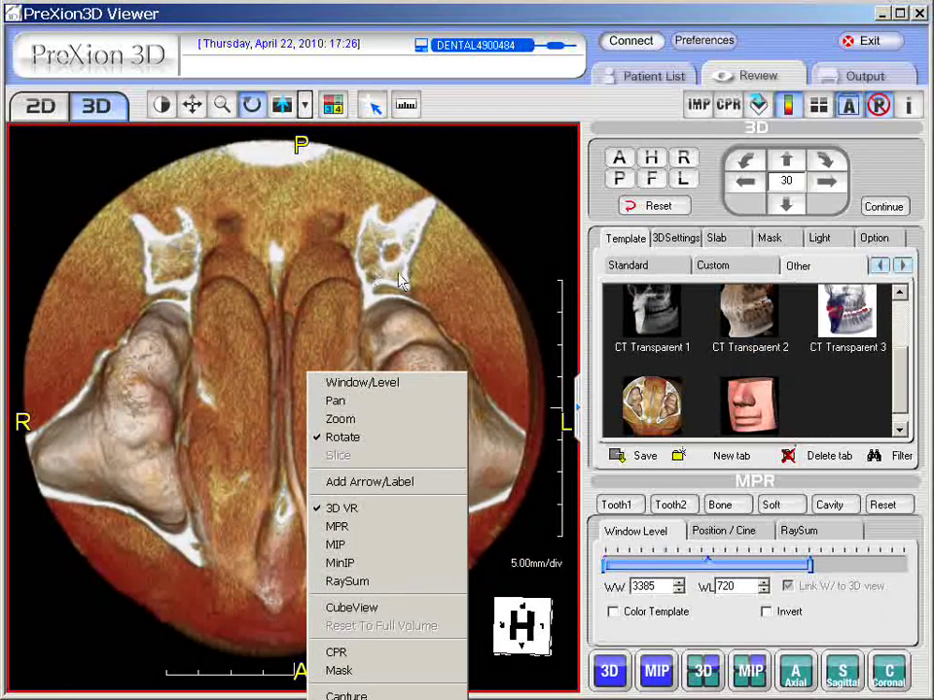
click(444, 237)
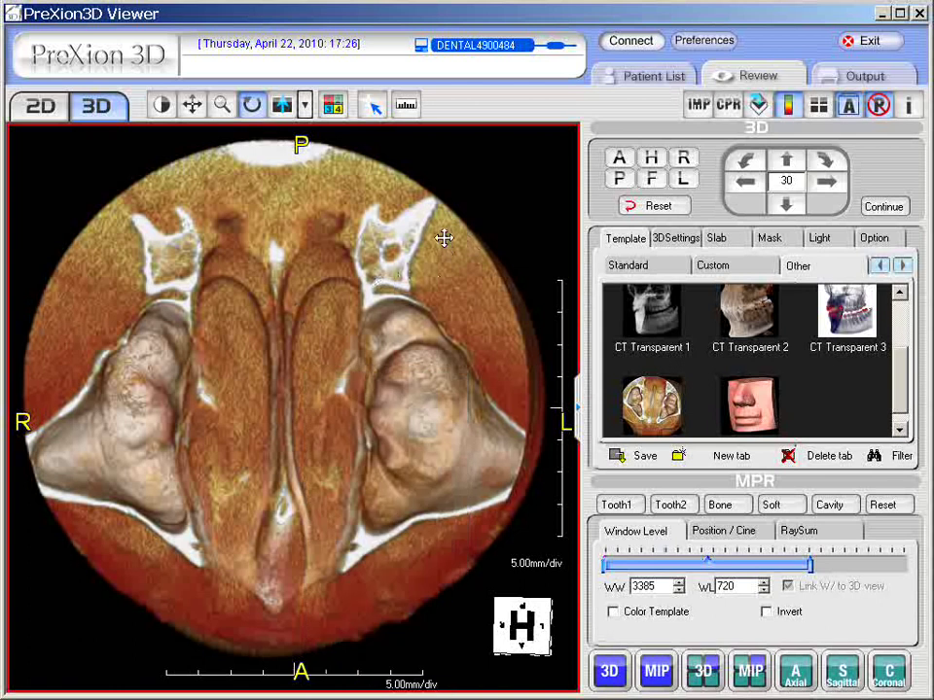
drag(443, 238, 455, 259)
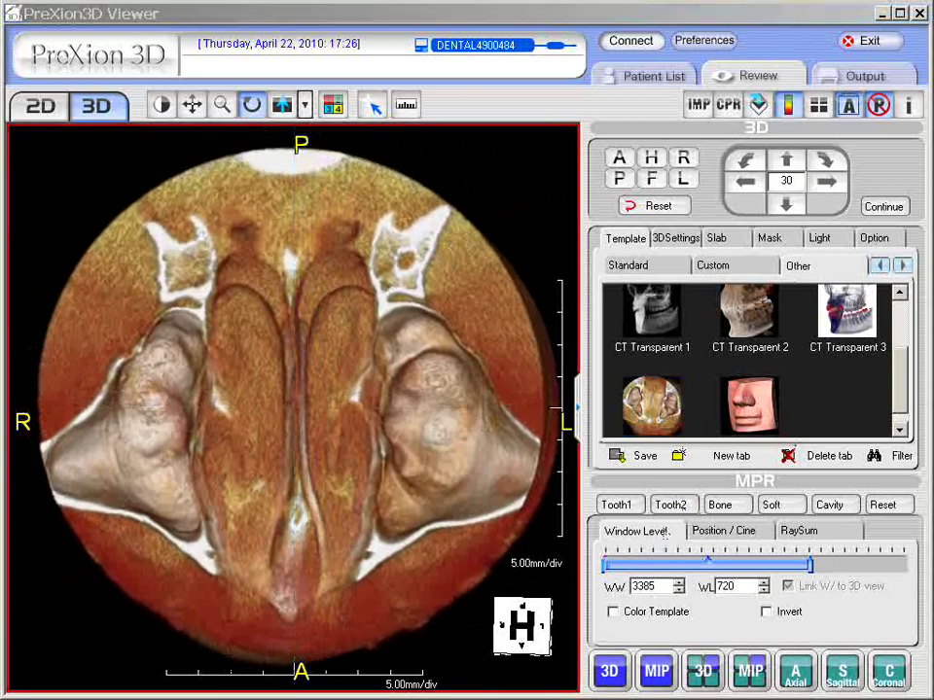
drag(308, 446, 305, 440)
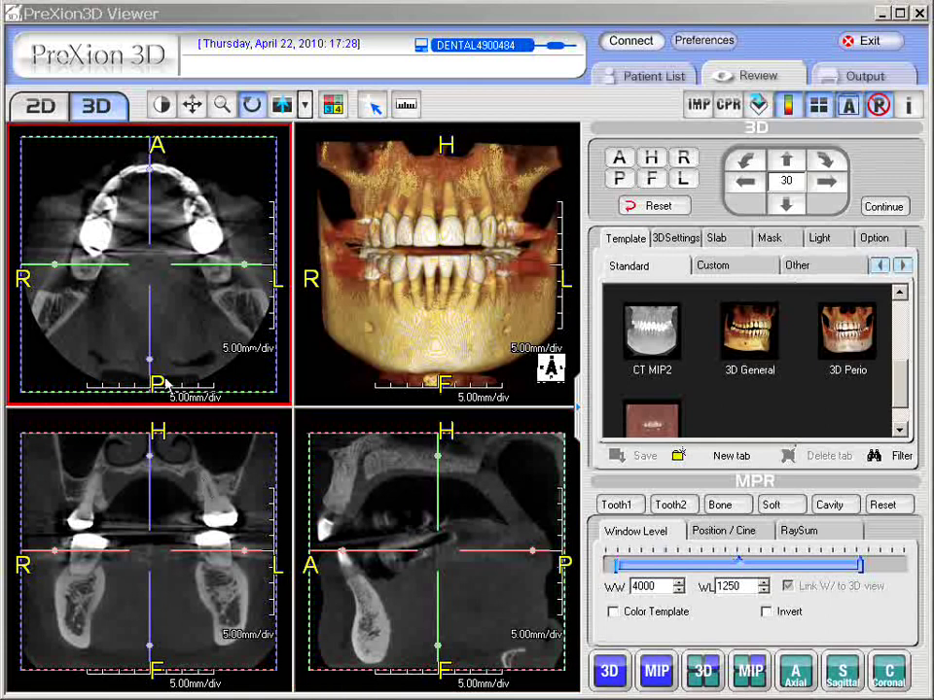
key(Tab)
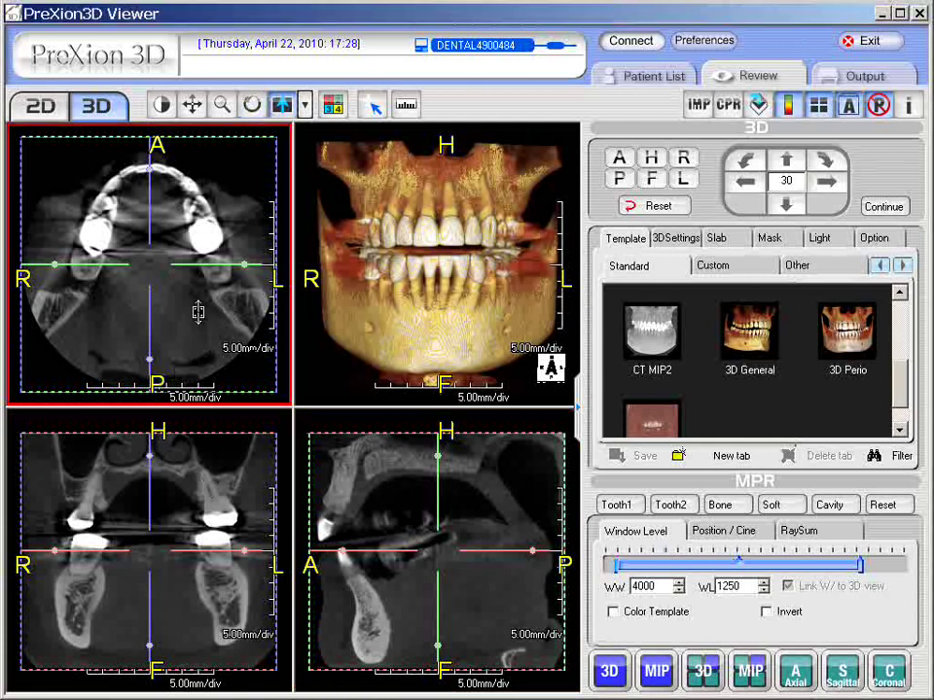
double_click(197, 312)
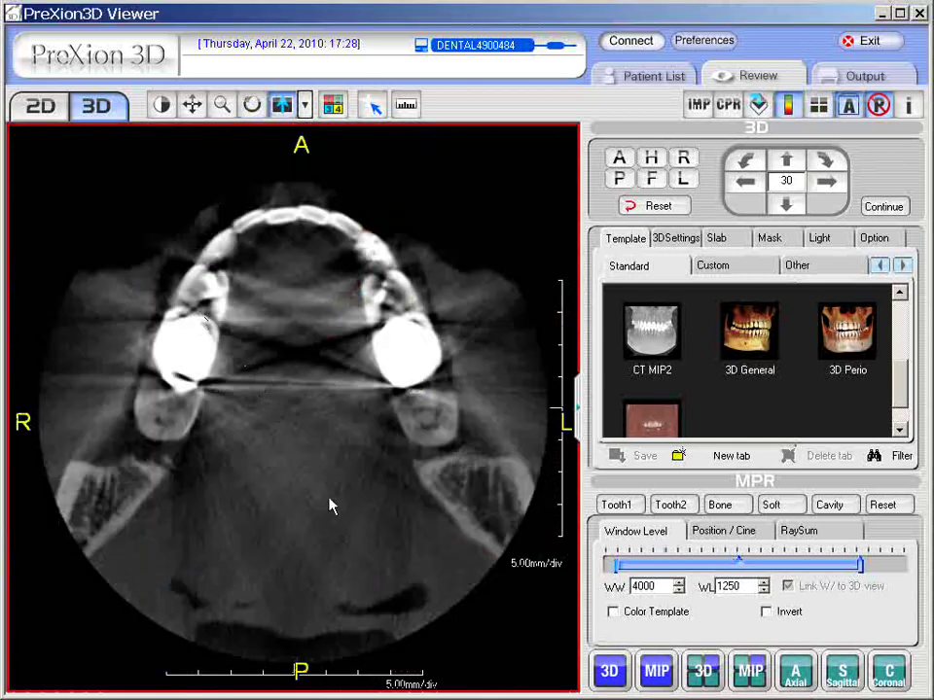
mouse_move(329, 445)
mouse_down()
mouse_move(329, 510)
mouse_move(328, 307)
mouse_move(323, 563)
mouse_move(323, 359)
mouse_move(326, 502)
mouse_move(323, 367)
mouse_move(324, 445)
mouse_up()
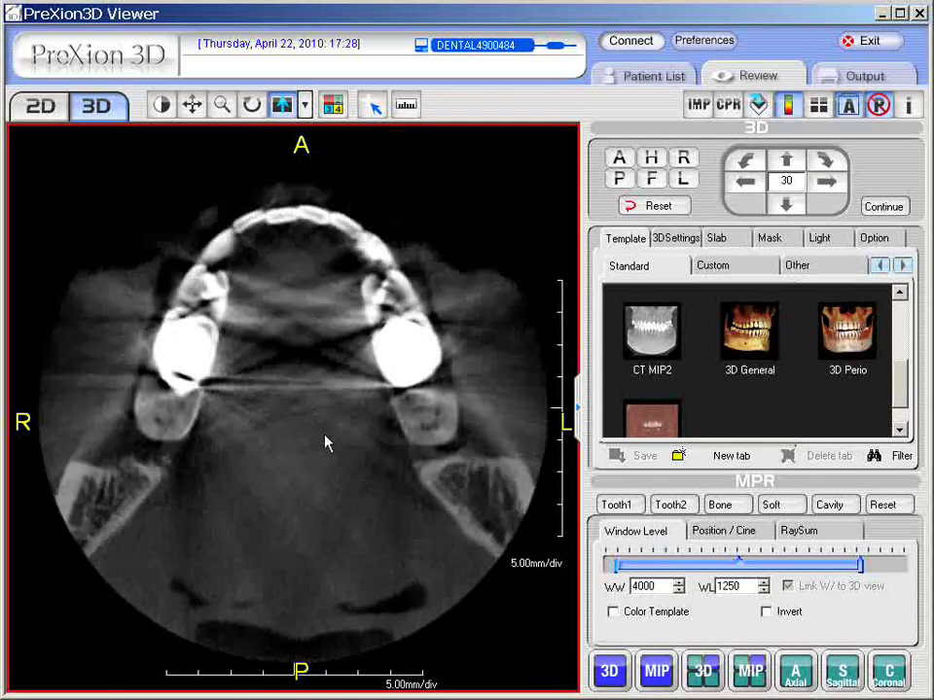
double_click(324, 442)
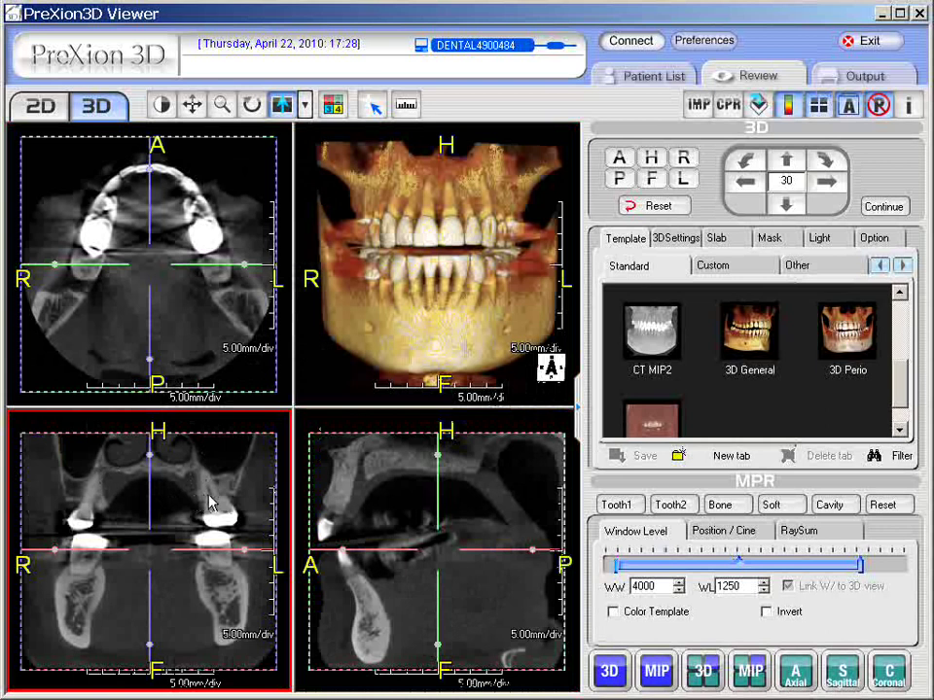
Zoom the coronal slice, then reset the 3D rendering and views to their default orientation.
drag(209, 496, 230, 481)
click(493, 354)
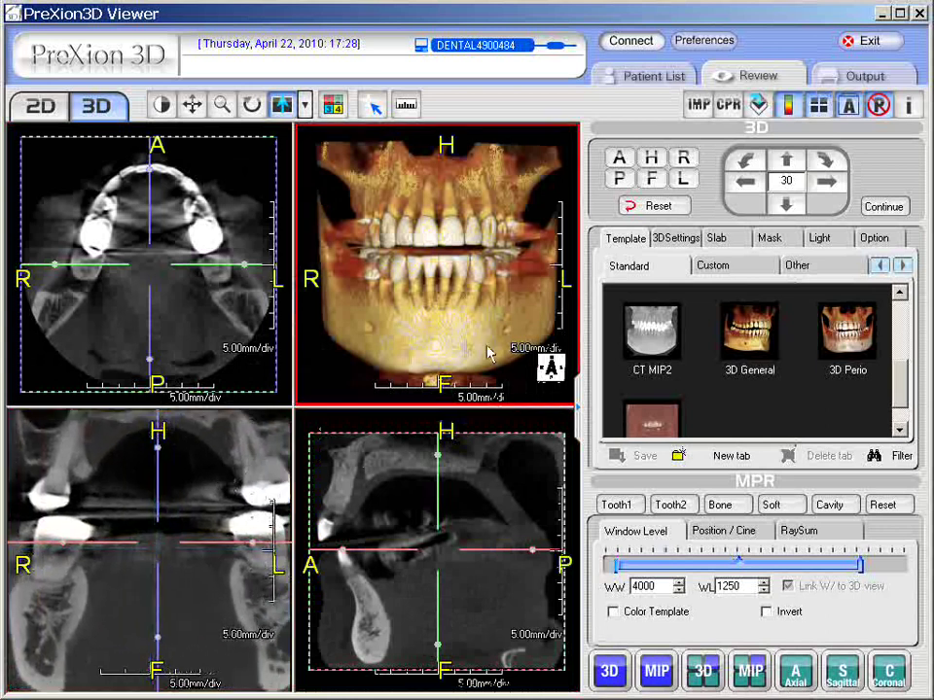
click(659, 208)
click(62, 603)
click(298, 603)
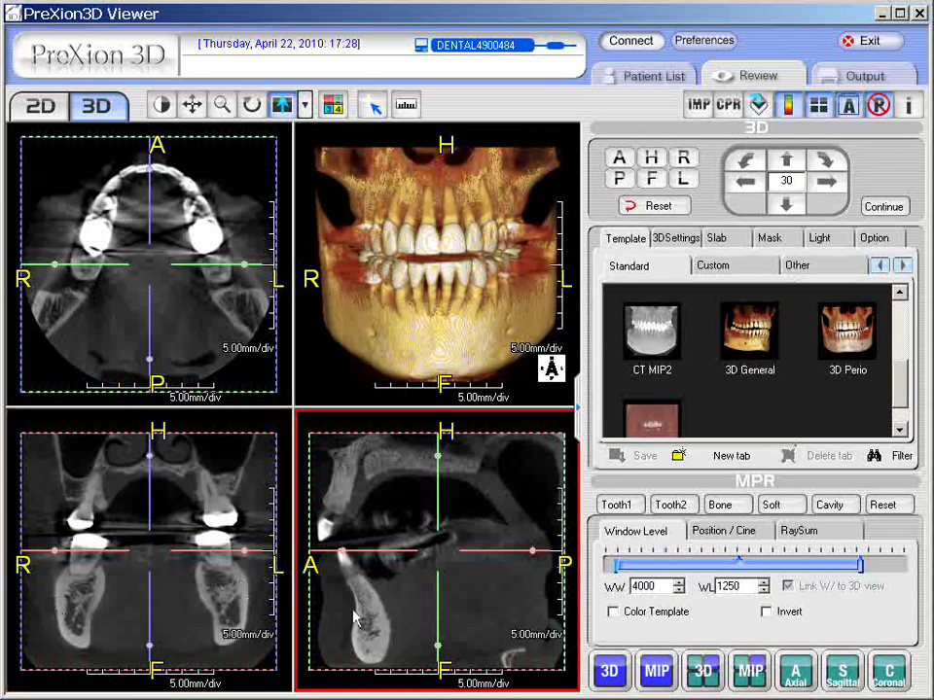
Cycle the full-size view through coronal, sagittal and axial slices, settling on coronal.
click(889, 671)
click(842, 671)
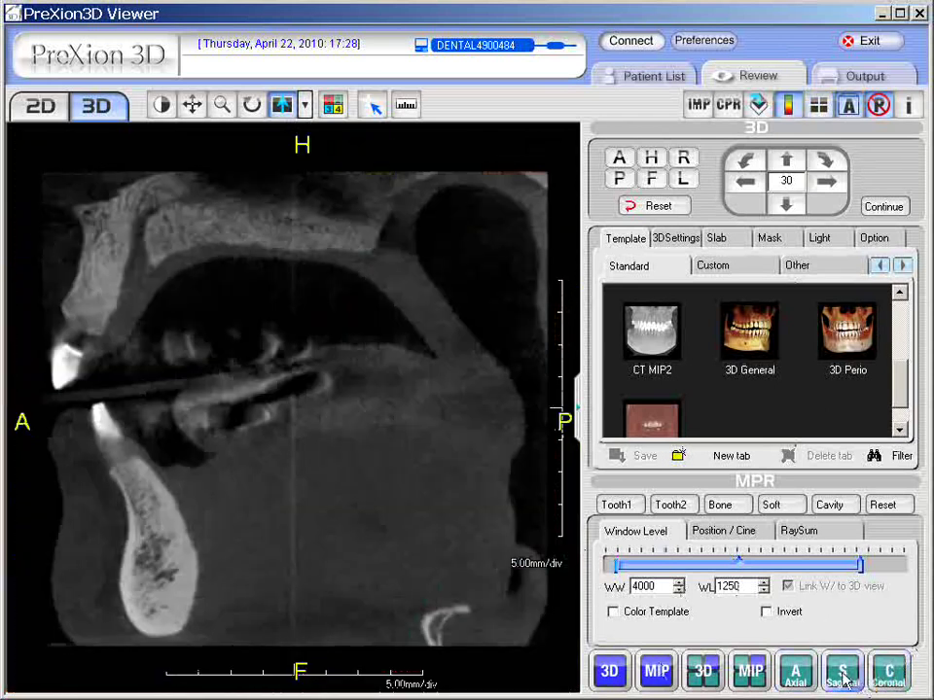
click(797, 679)
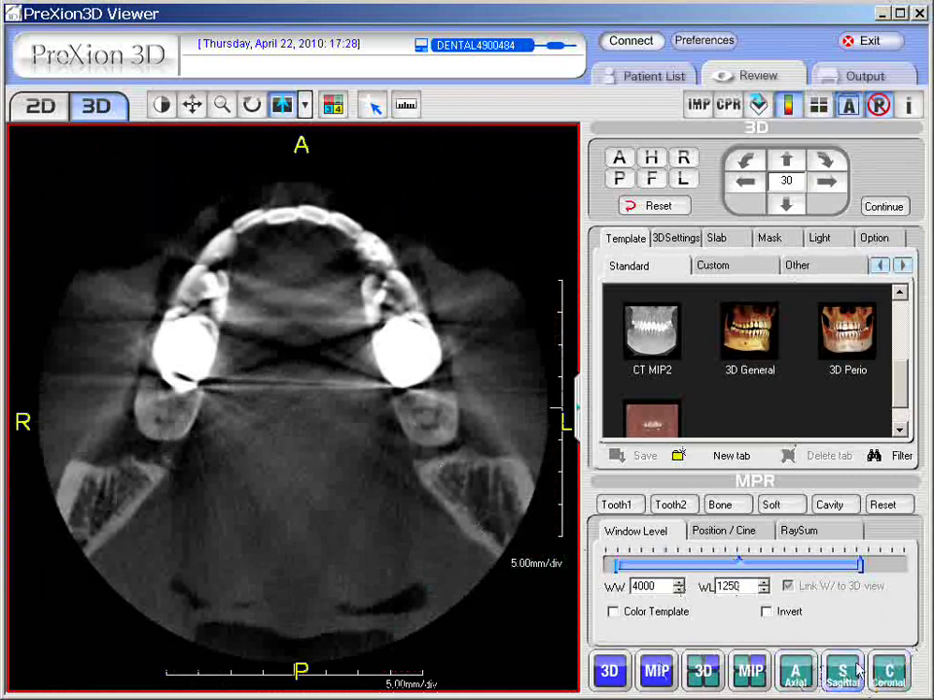
click(841, 681)
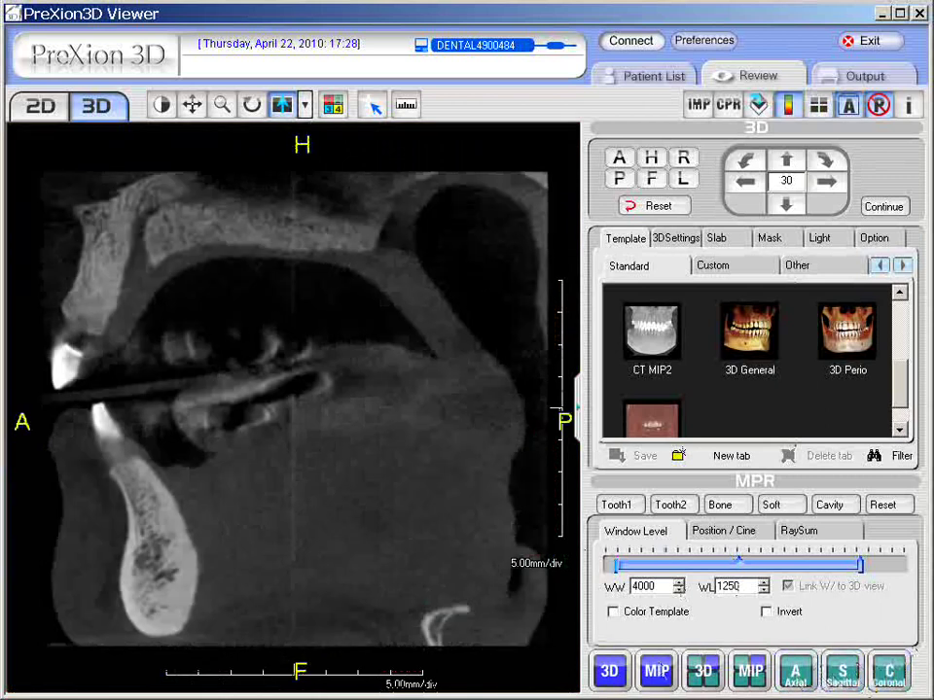
click(888, 671)
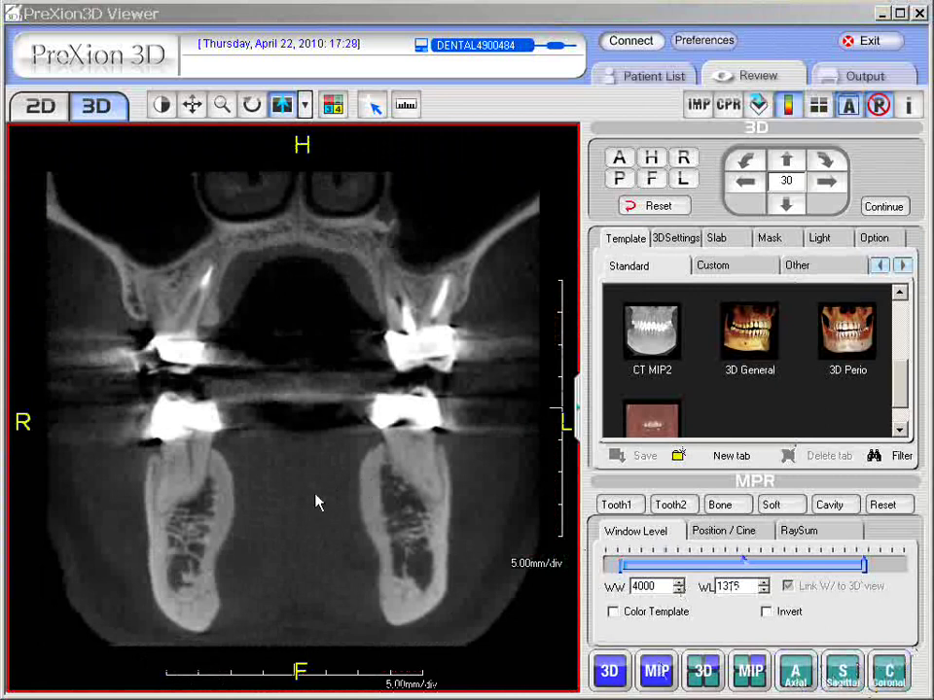
scroll(317, 501, down, 4)
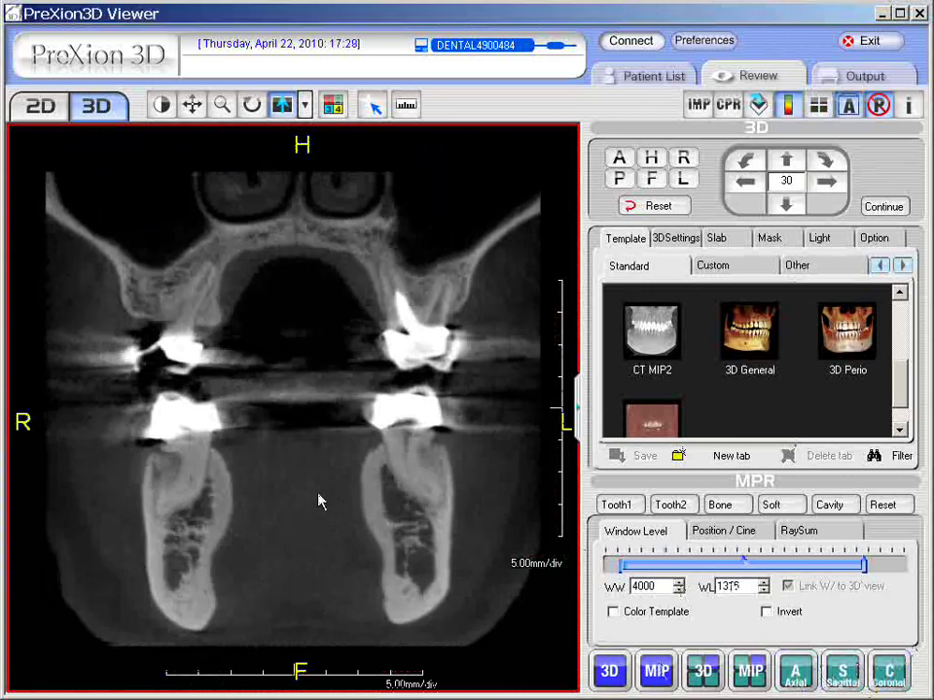
scroll(319, 501, down, 4)
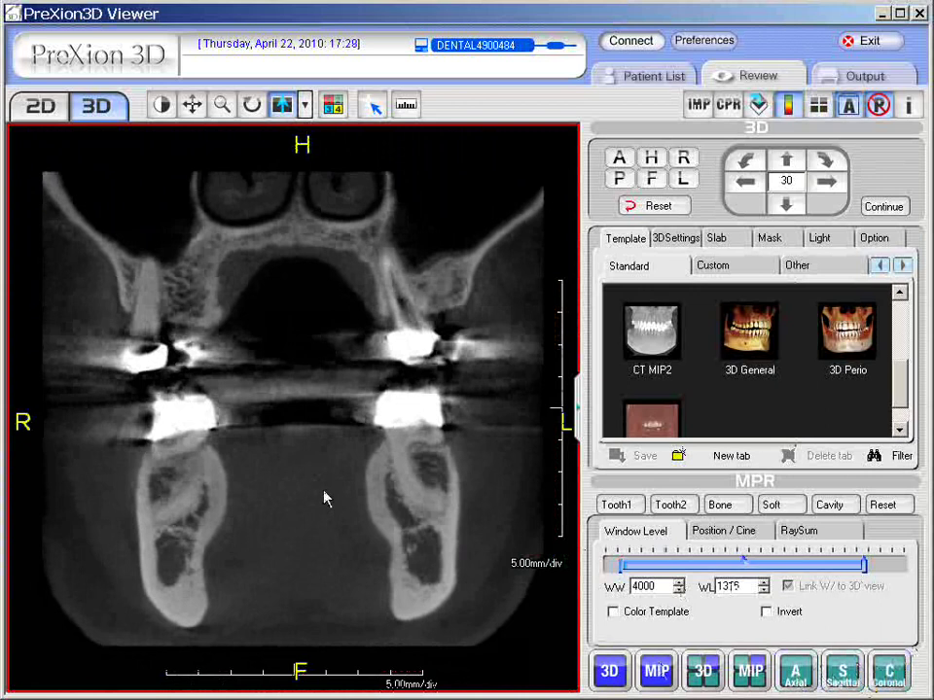
scroll(324, 497, down, 3)
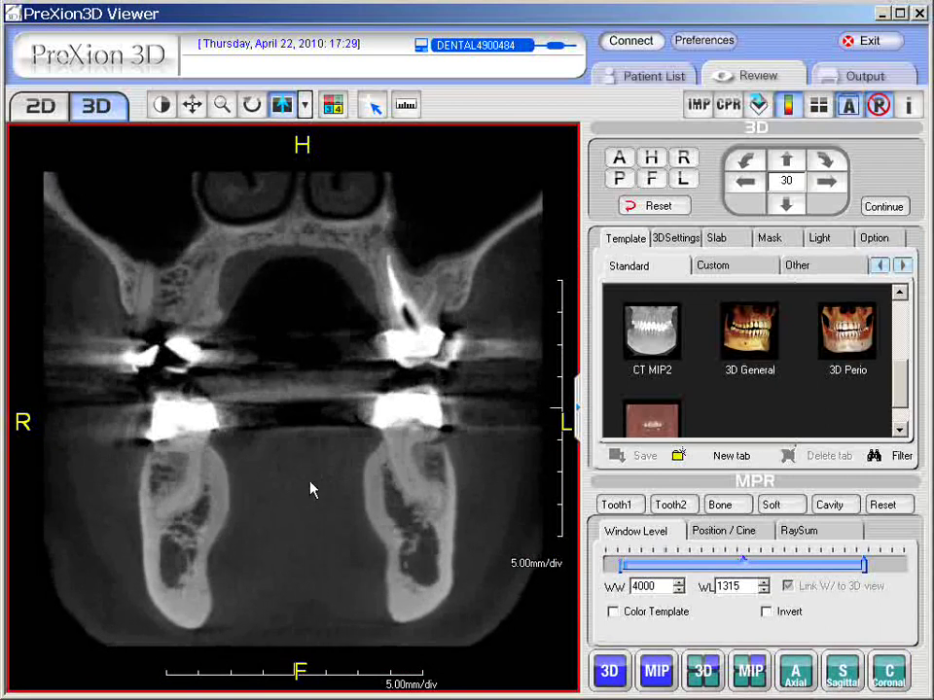
In the four-view layout, scroll and drag the coronal slice forward toward the front teeth.
double_click(310, 487)
scroll(204, 481, down, 3)
scroll(219, 484, down, 3)
scroll(219, 484, down, 4)
scroll(219, 483, down, 3)
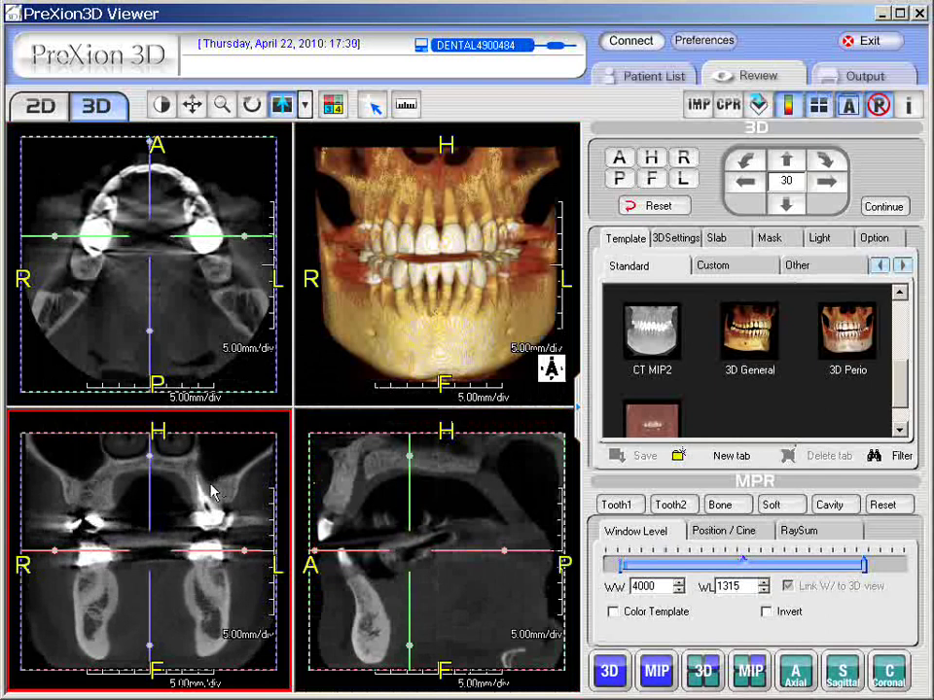
scroll(215, 493, down, 3)
scroll(215, 493, up, 5)
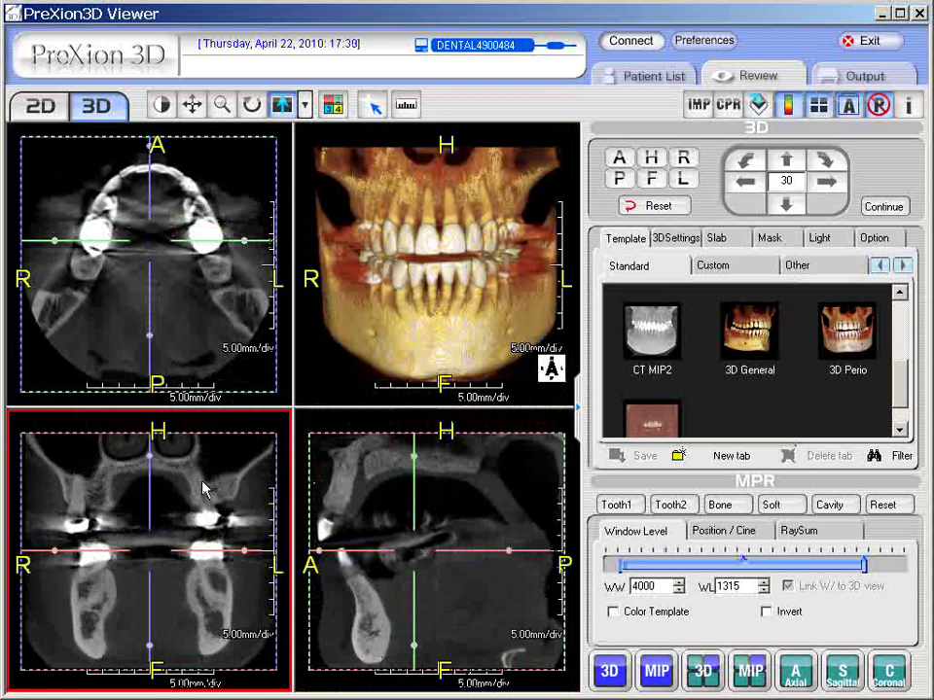
mouse_move(202, 479)
mouse_down()
mouse_move(201, 461)
mouse_move(201, 516)
mouse_move(200, 463)
mouse_move(201, 508)
mouse_move(201, 471)
mouse_up()
Select the sagittal pane, apply the CT 3D Bone template, and maximise the 3D rendering.
click(560, 552)
click(475, 328)
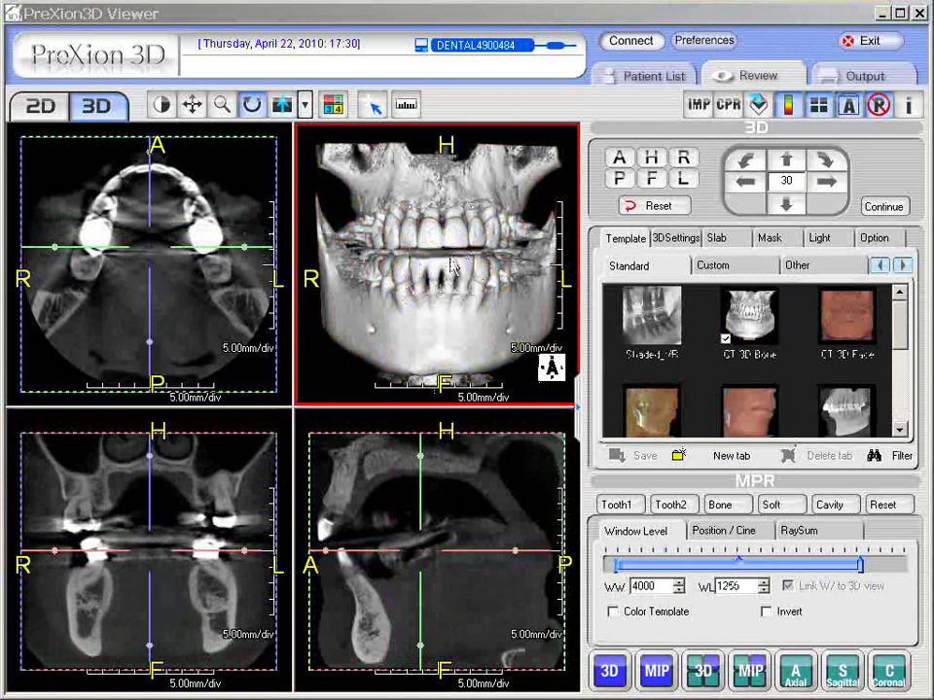
double_click(450, 297)
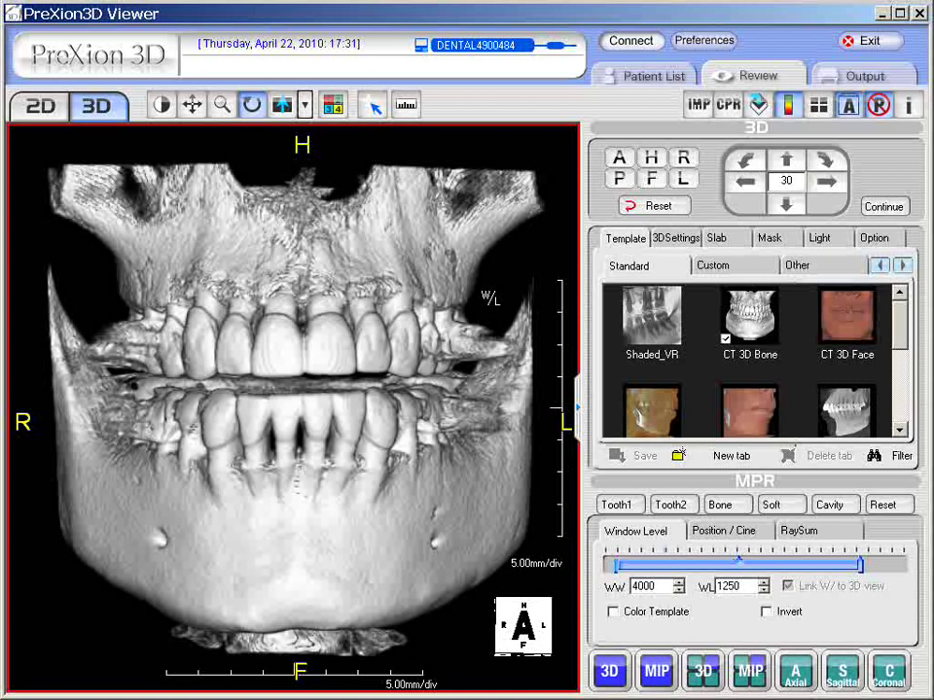
Tune the 3D rendering's window/level, thinning it to mostly teeth, then back to full jaw bone.
drag(490, 297, 411, 181)
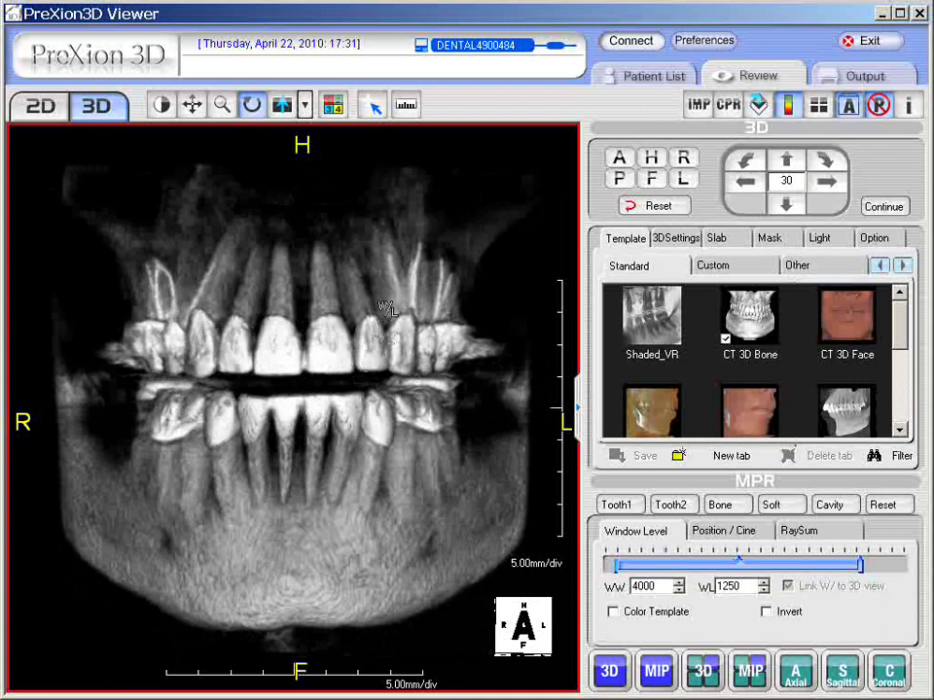
drag(368, 263, 328, 373)
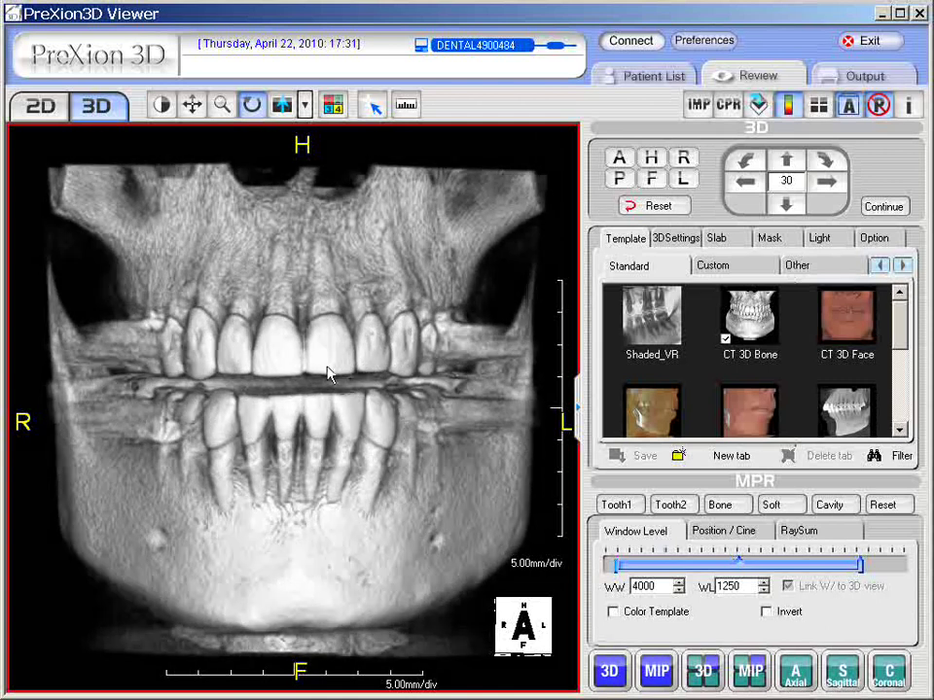
Maximise the coronal slice and drag its window/level to about WW 2890, WL 765.
double_click(360, 627)
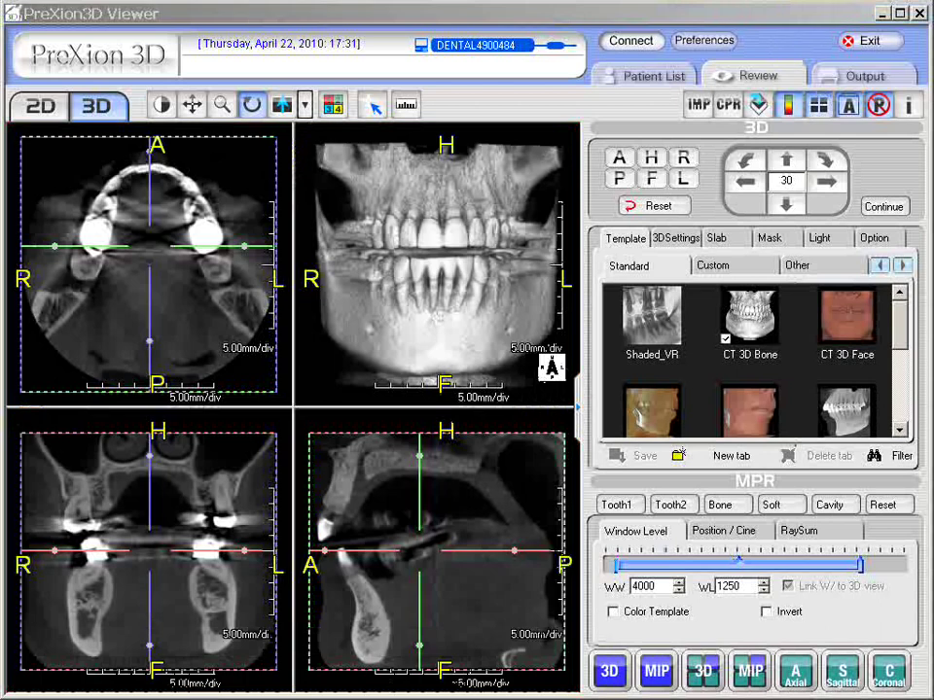
double_click(207, 489)
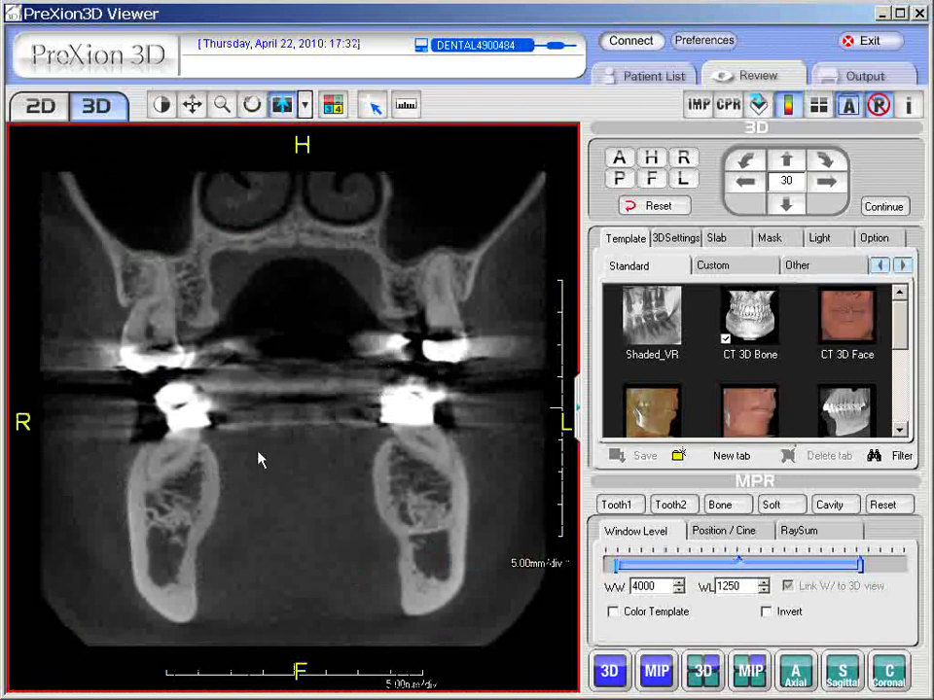
drag(263, 464, 439, 246)
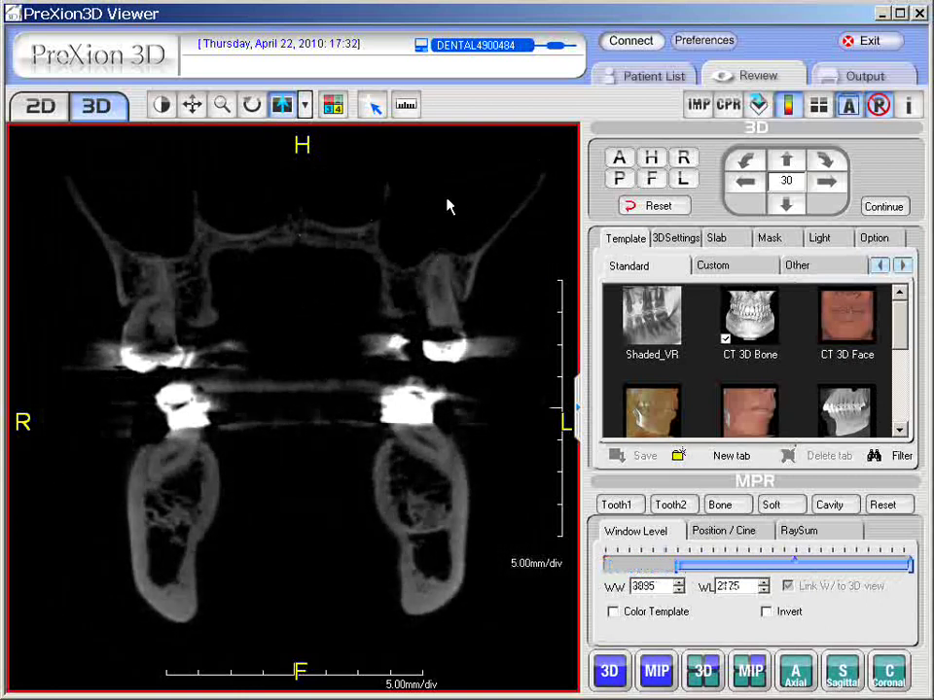
drag(452, 211, 406, 298)
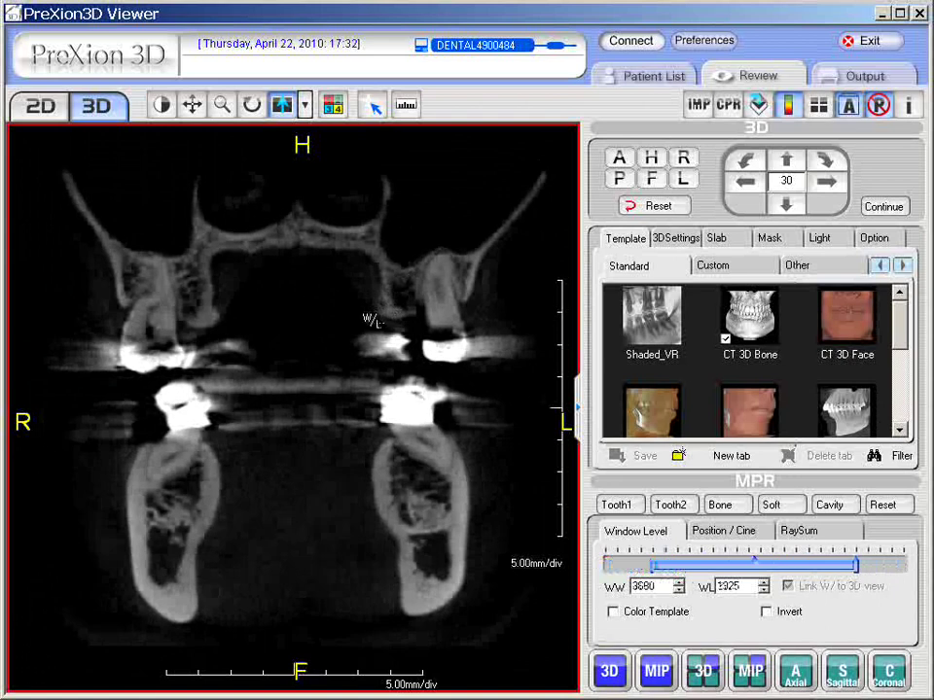
drag(350, 341, 230, 190)
drag(292, 272, 419, 245)
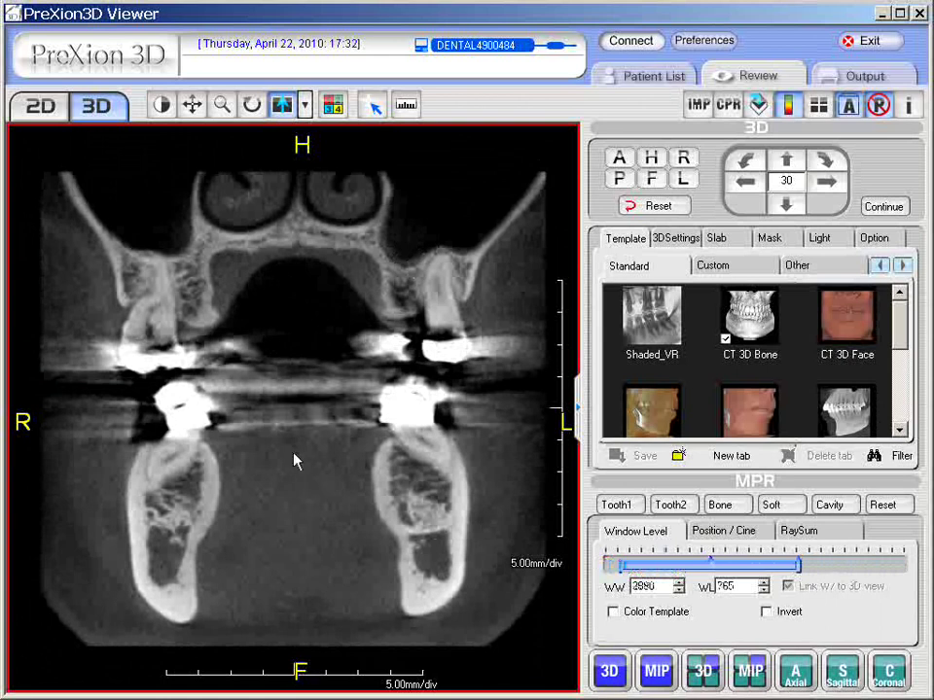
In four-view layout, set the axial slice window/level to about WW 3900, WL 1650.
click(607, 670)
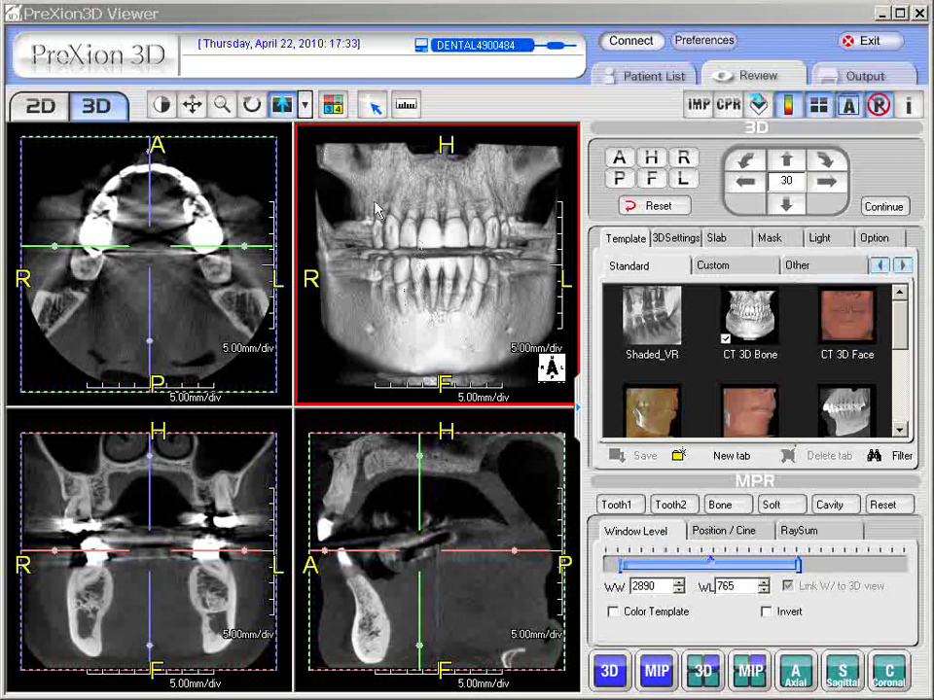
click(218, 136)
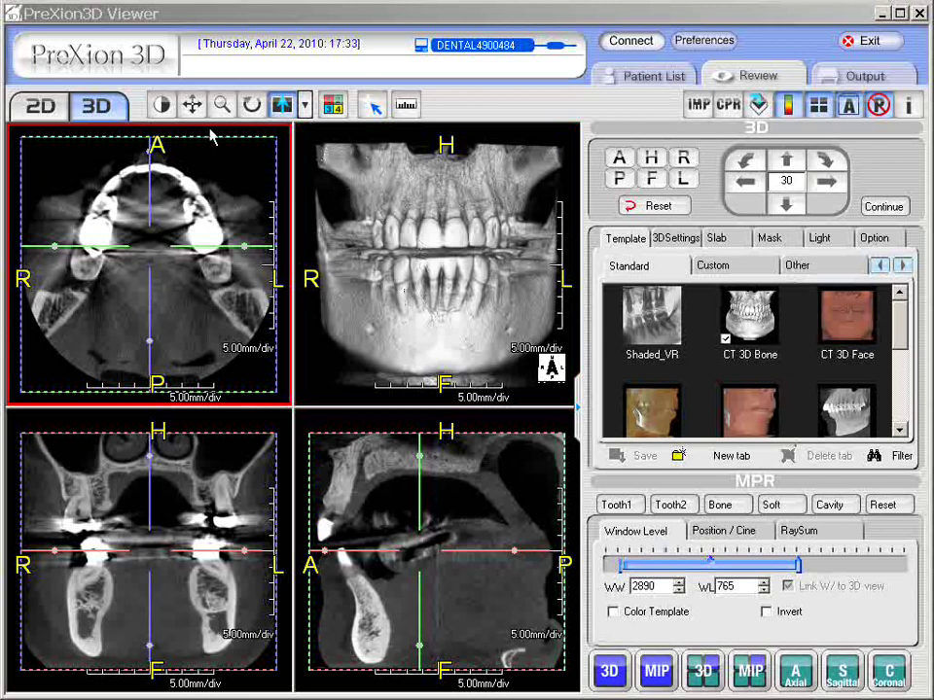
click(163, 109)
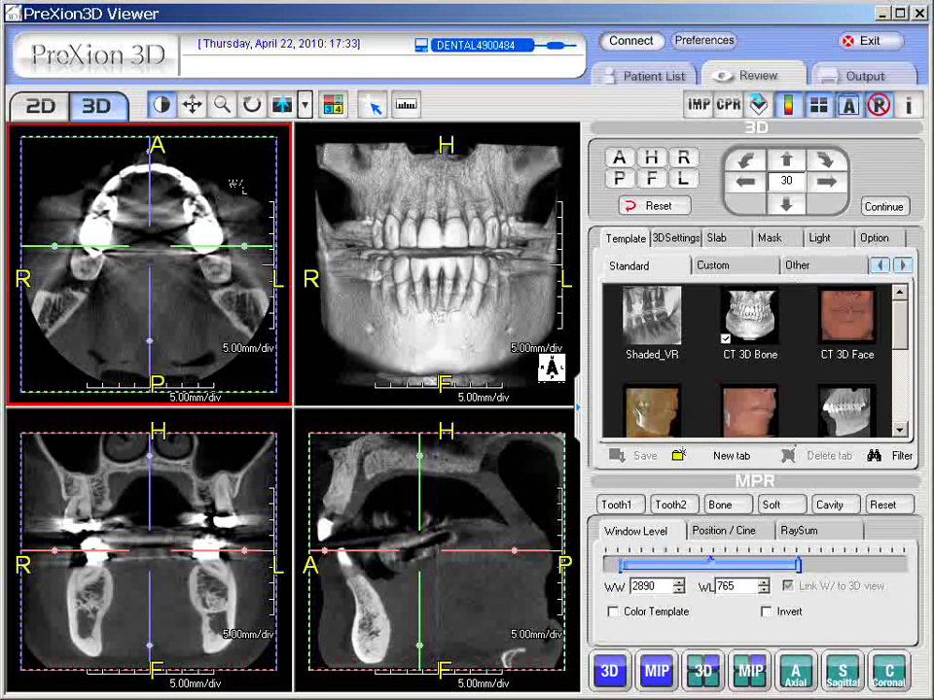
drag(229, 185, 165, 139)
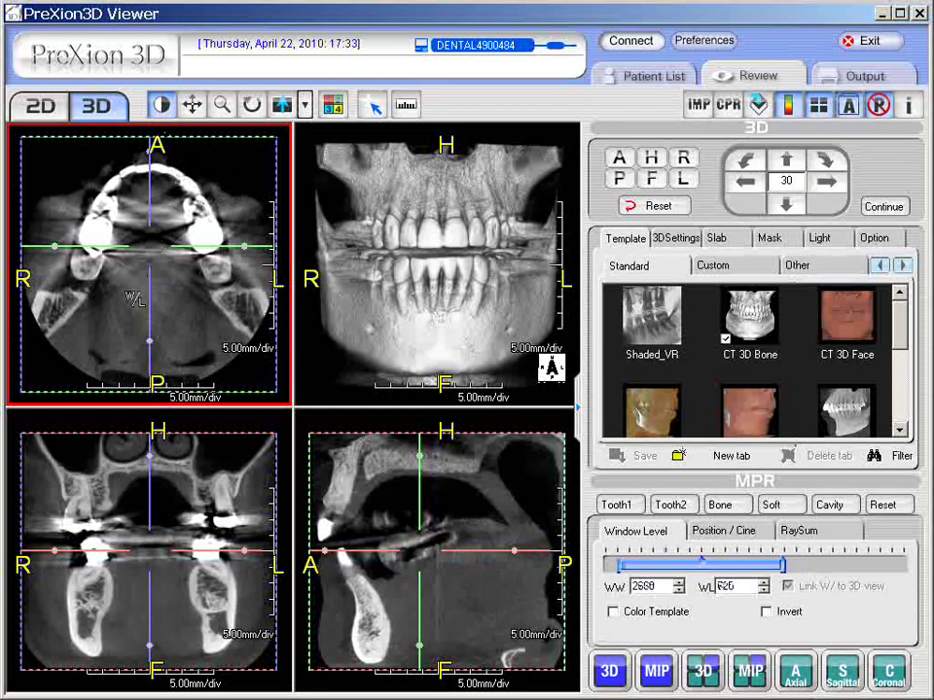
drag(101, 223, 137, 173)
drag(176, 294, 192, 291)
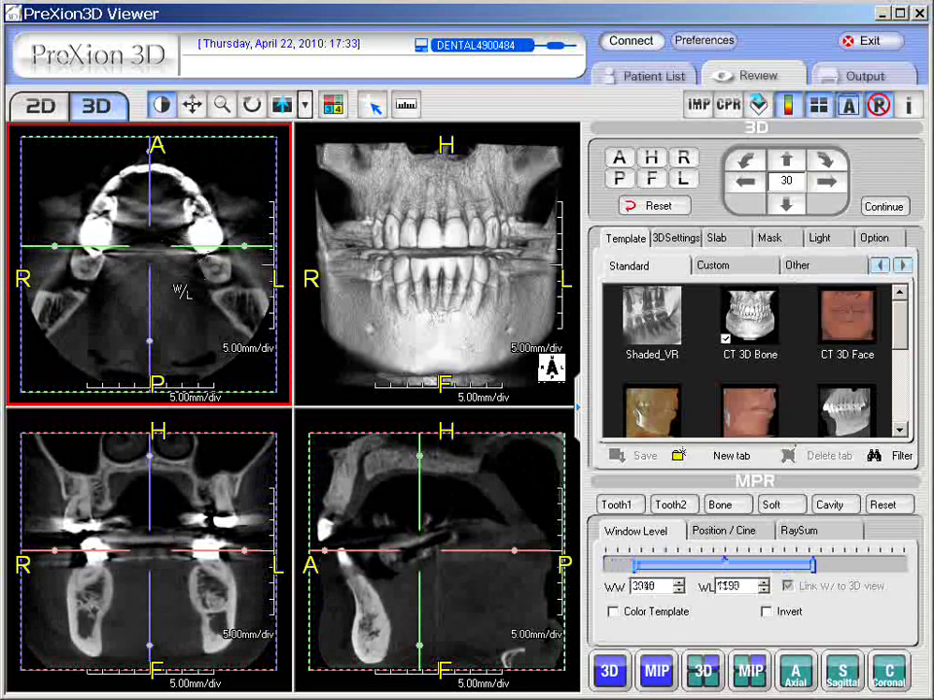
Nudge the axial slice slightly within its pane, then zoom it in and back to its original size.
click(193, 107)
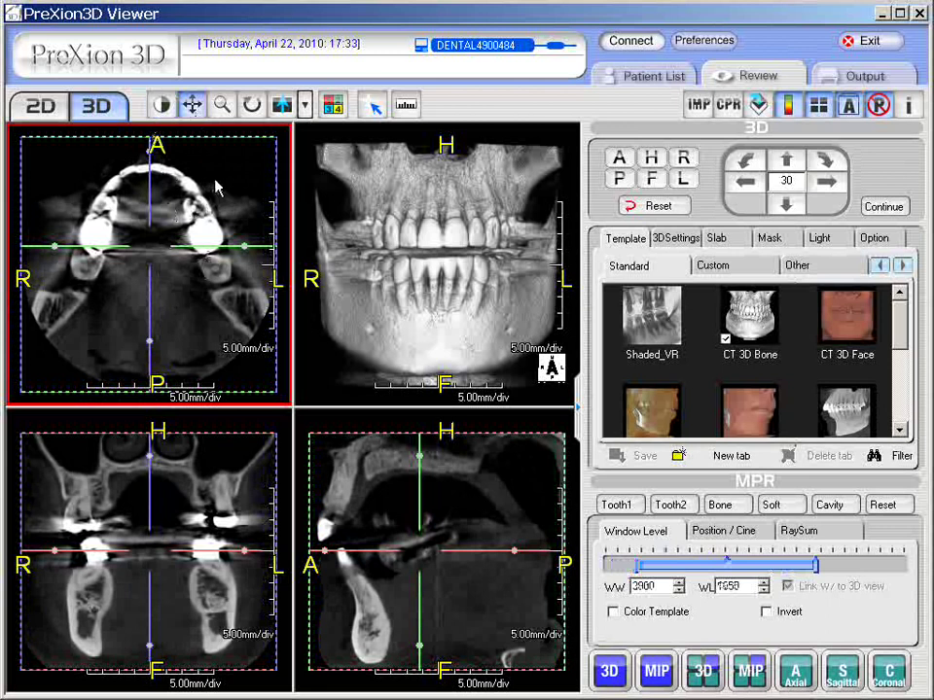
mouse_move(222, 187)
mouse_down()
mouse_move(225, 177)
mouse_move(213, 173)
mouse_move(228, 174)
mouse_move(219, 181)
mouse_up()
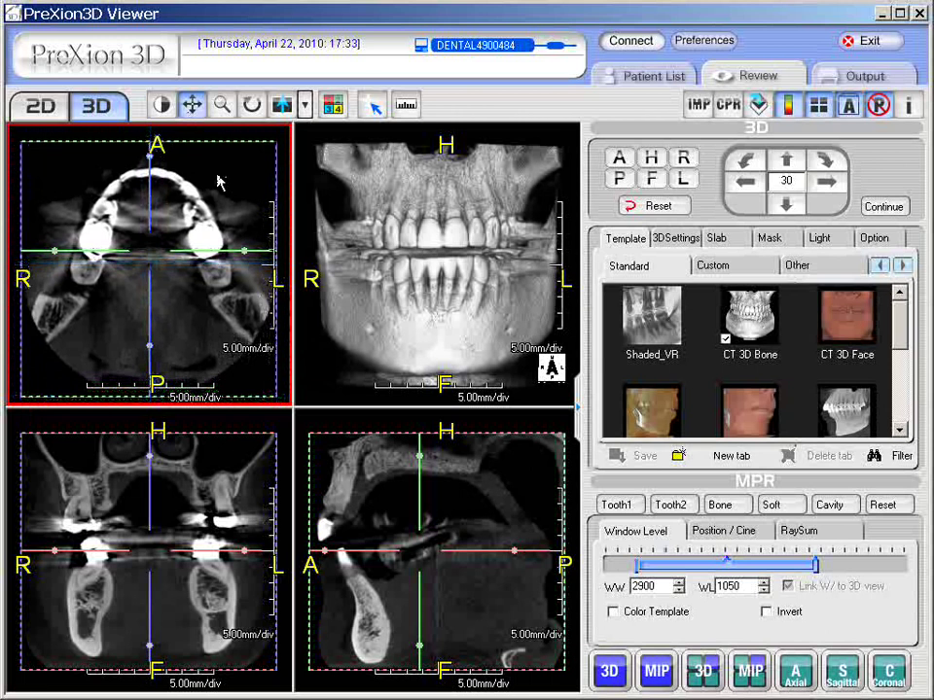
click(222, 105)
mouse_move(223, 197)
mouse_down()
mouse_move(210, 183)
mouse_move(225, 199)
mouse_up()
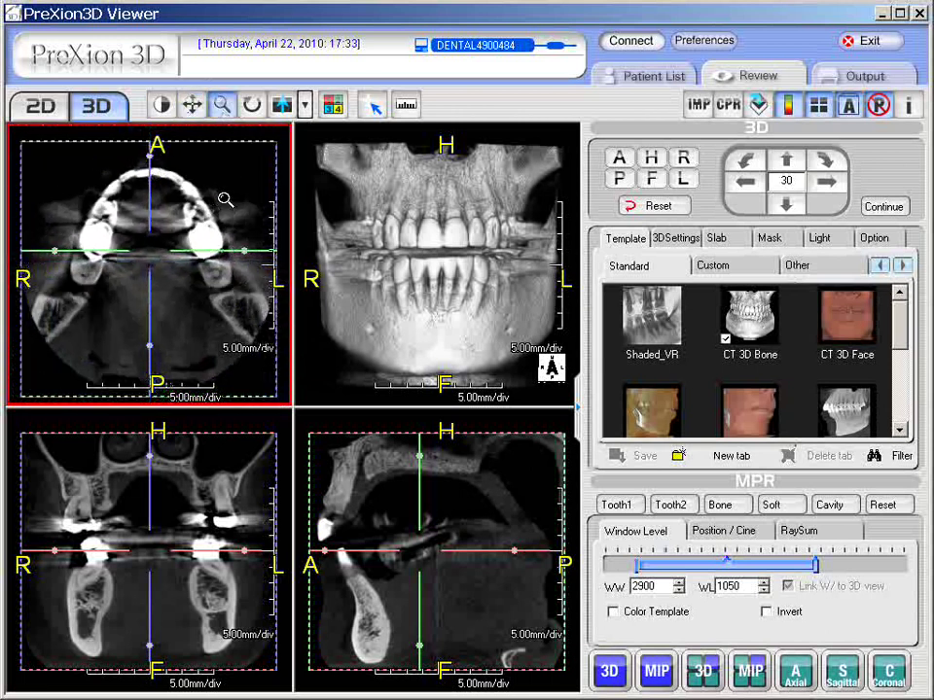
drag(160, 154, 204, 198)
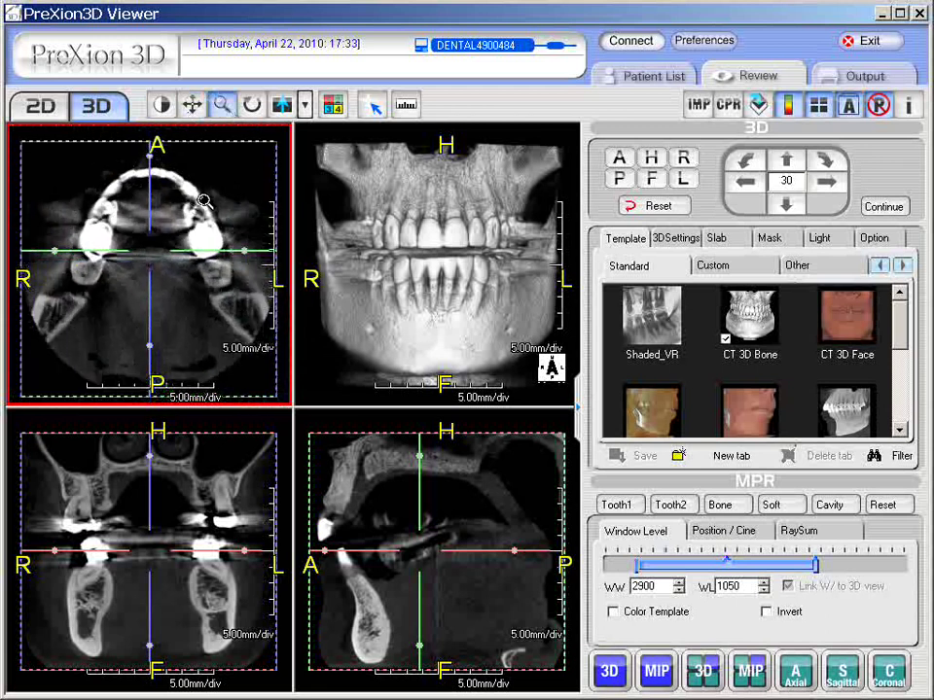
Rotate the 3D skull to a slightly lower near-frontal view, then page the axial slice to another level.
click(252, 109)
drag(340, 153, 235, 203)
click(238, 202)
click(252, 206)
click(281, 105)
click(350, 202)
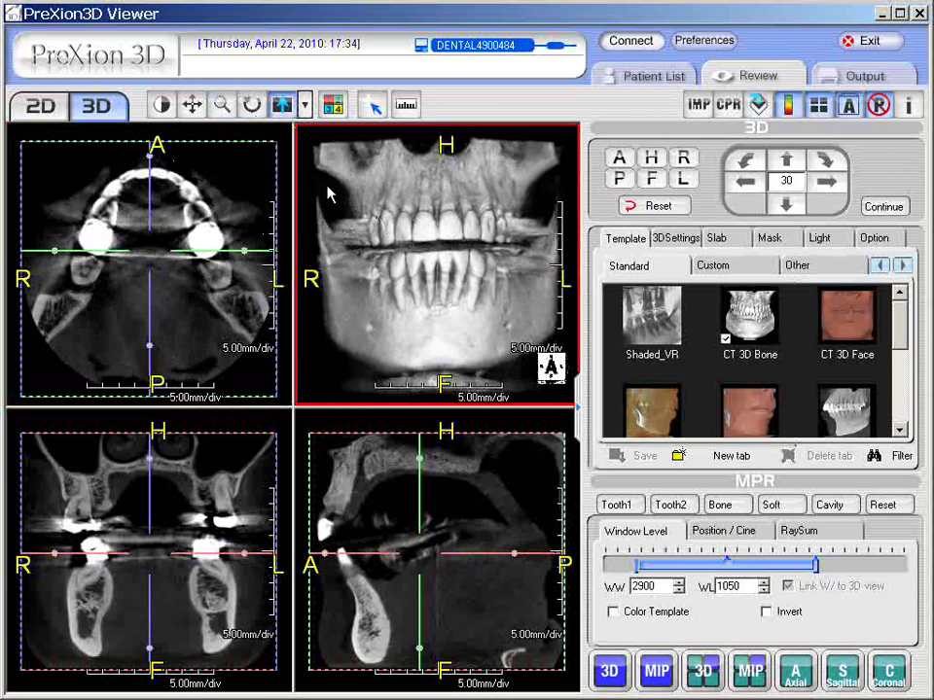
Check the 3D view's shortcut menu, dismiss it without changes, and make the sagittal pane active.
right_click(327, 191)
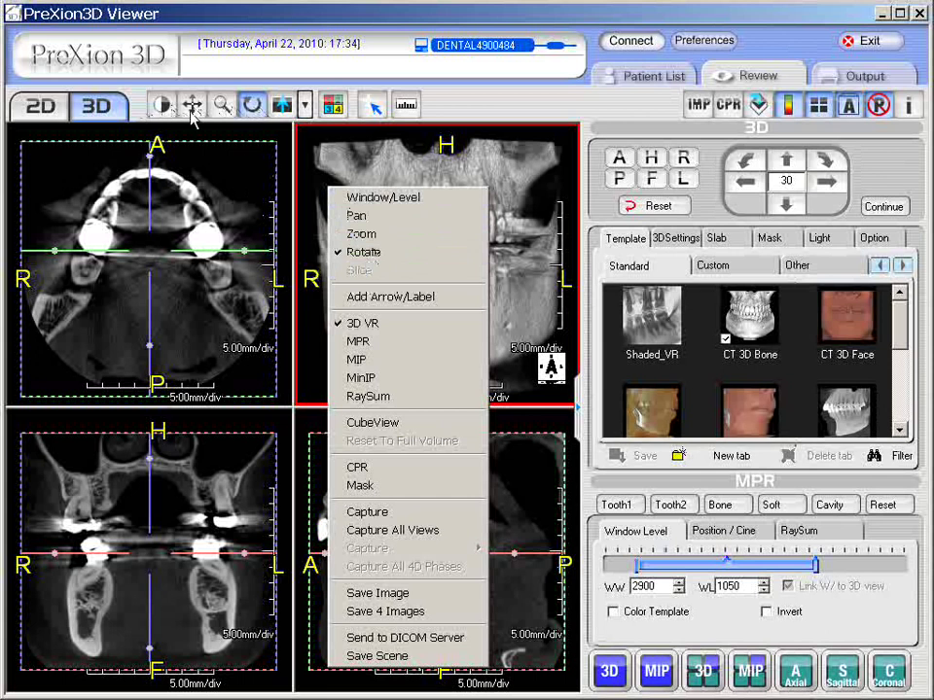
click(433, 170)
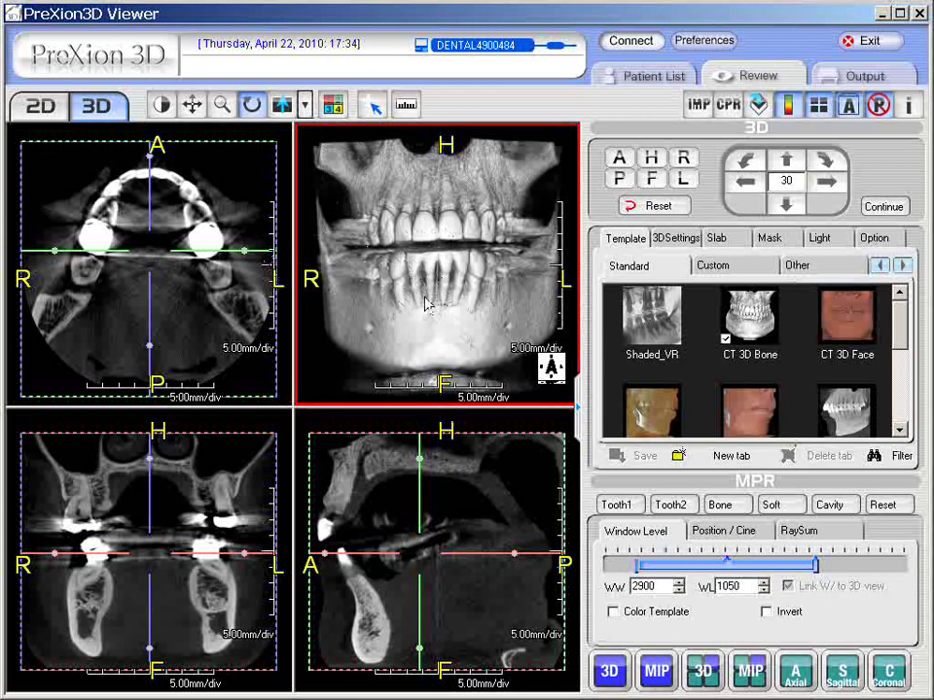
click(389, 486)
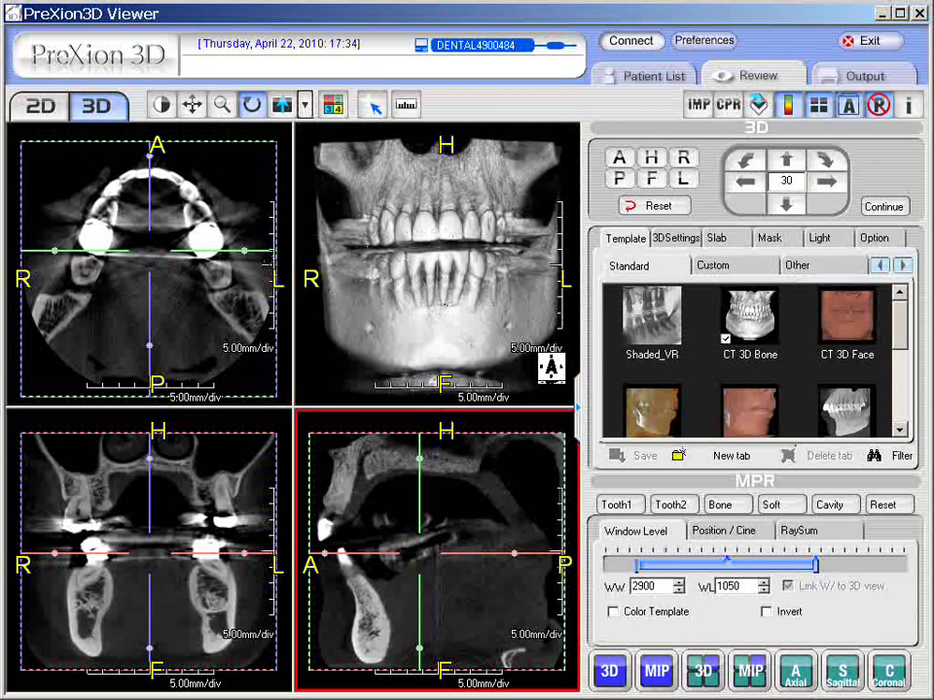